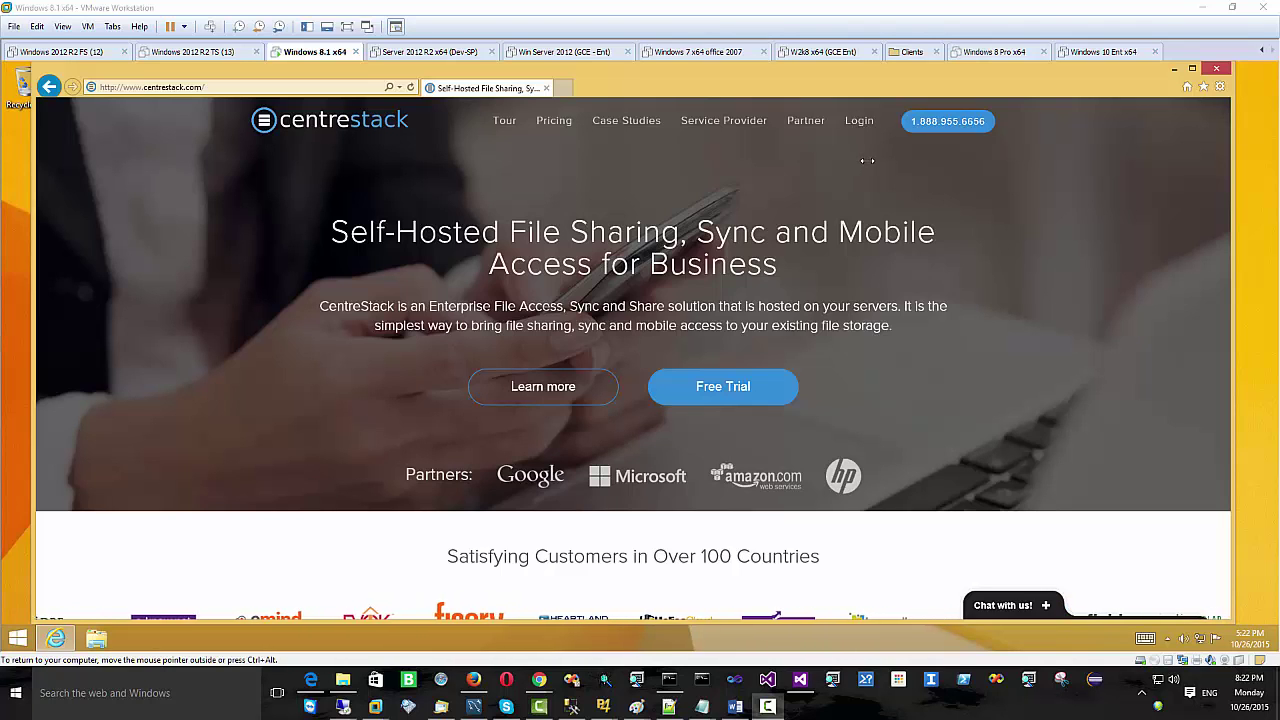
- Sign in to the partner portal on centrestack.com with the partner e-mail and password
click(862, 124)
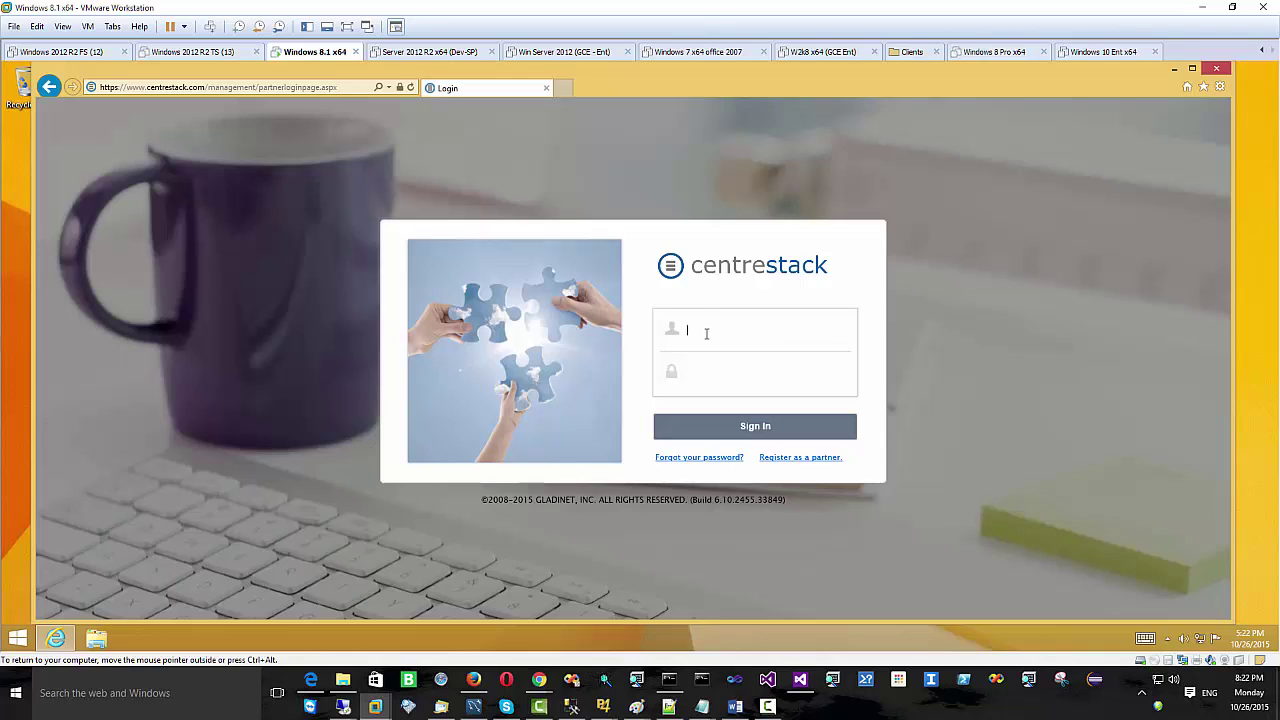
key(Tab)
text(•••••••••••)
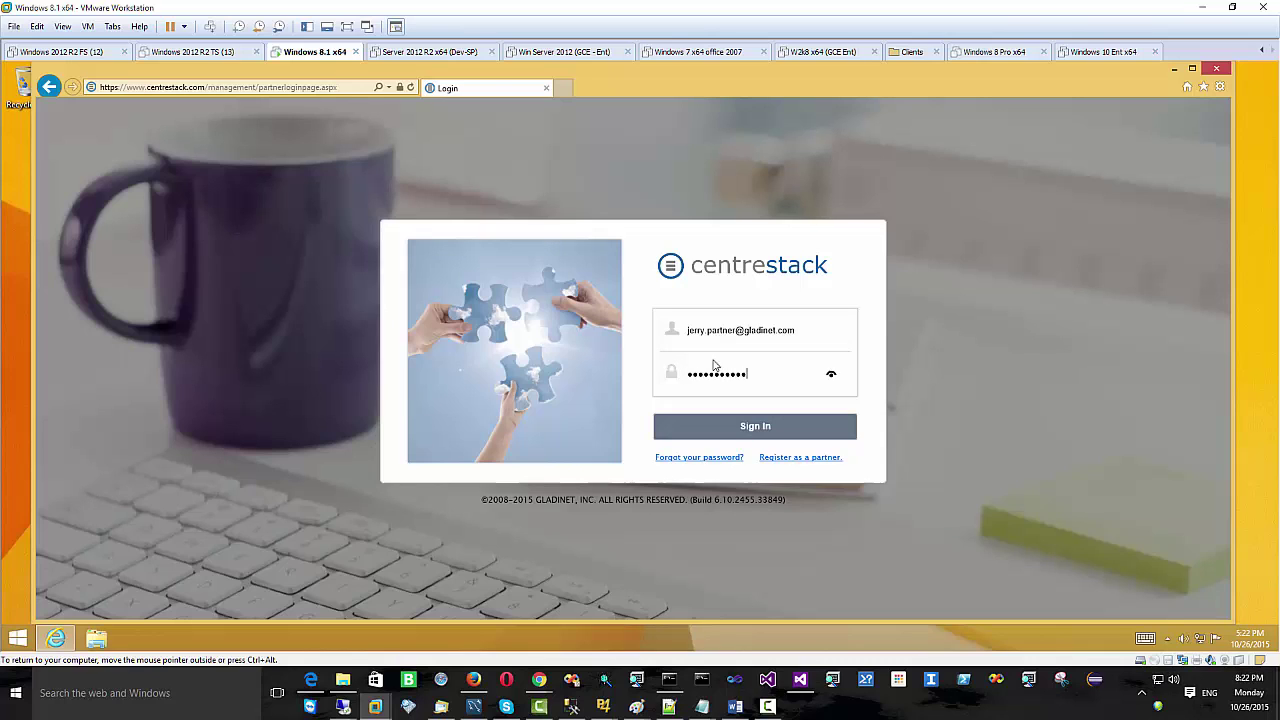
click(765, 430)
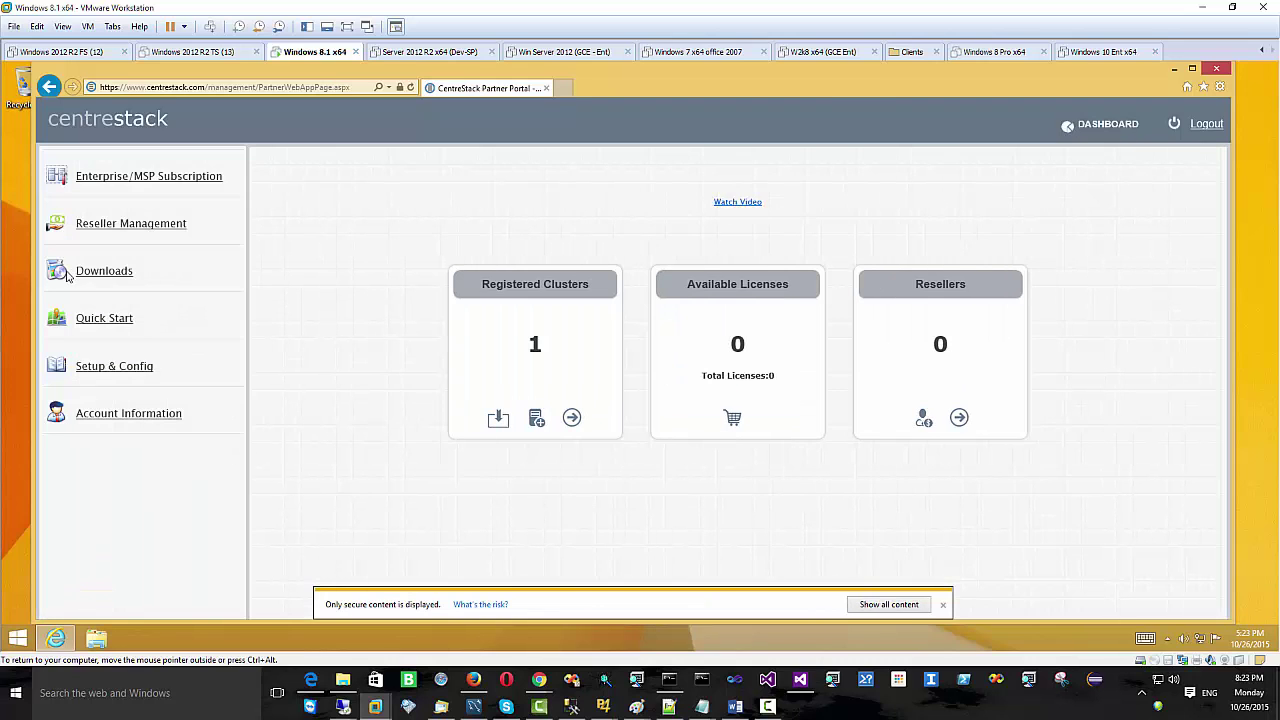
- Download and save the Express Web Installer 6.10.2496.33943 from the portal's Downloads page
click(96, 275)
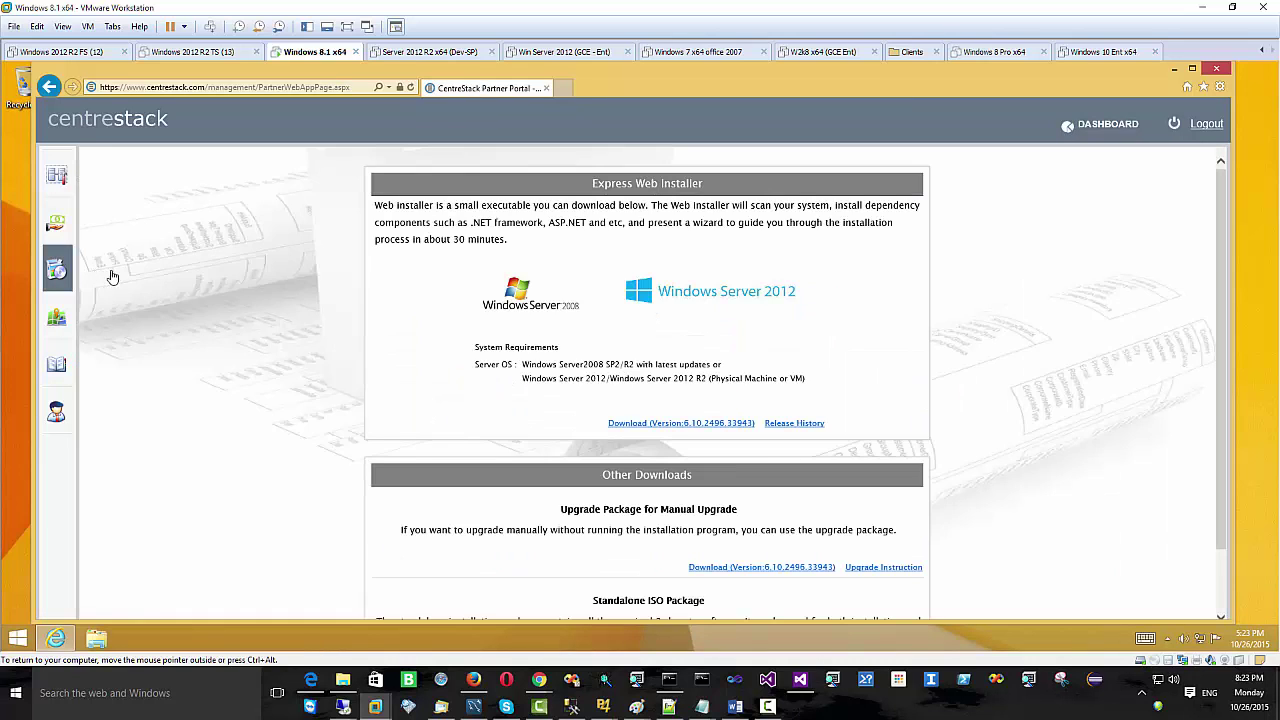
click(713, 426)
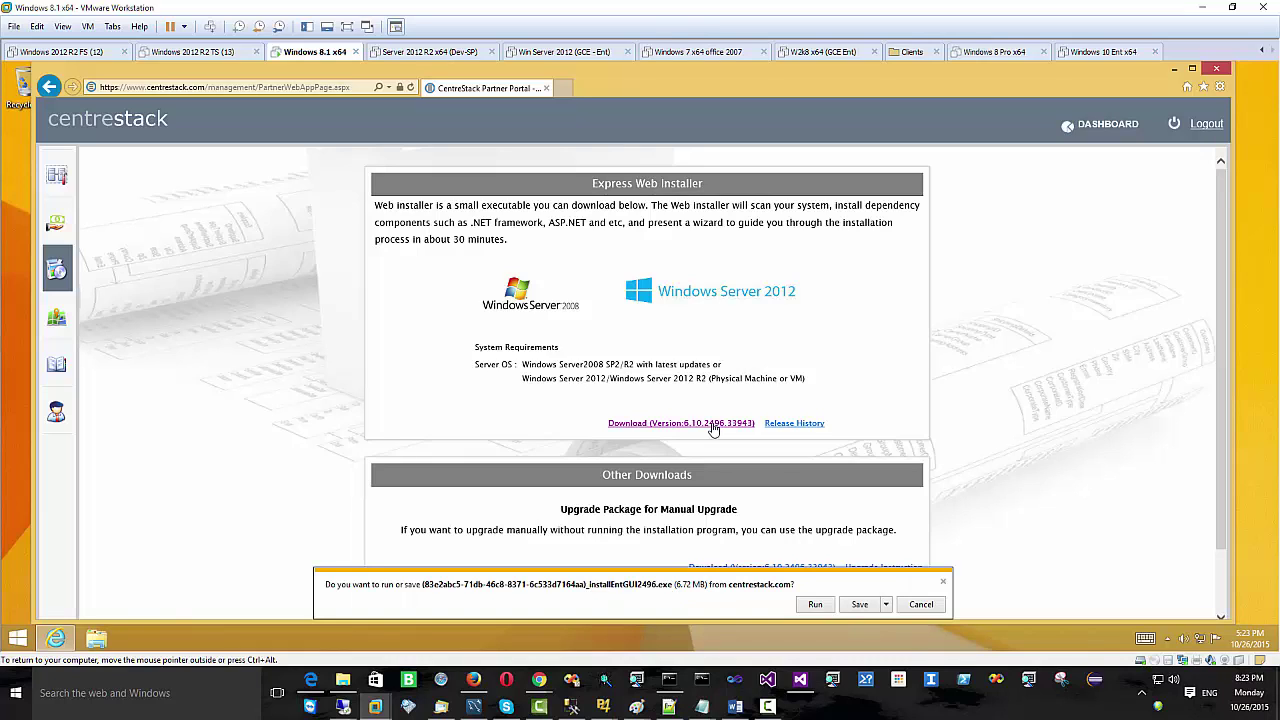
click(860, 605)
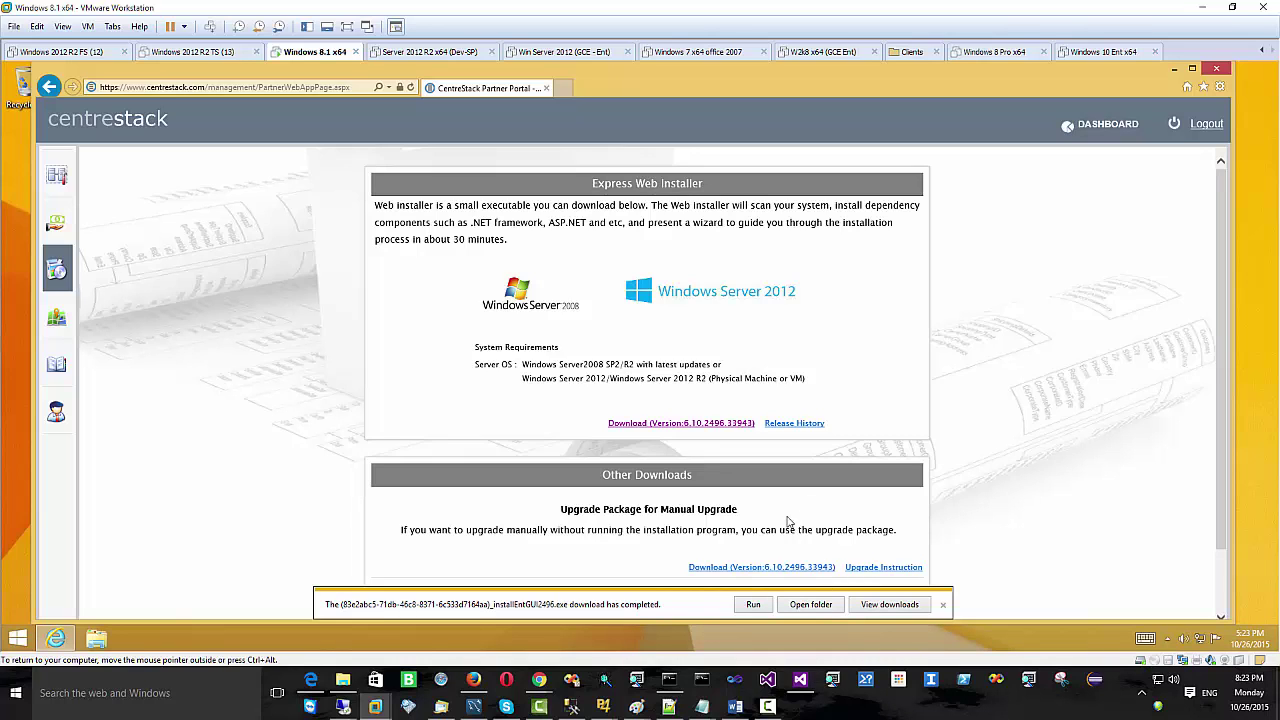
- Check the Control Panel System page (Windows 8.1 Pro, 64-bit, 2.00 GB RAM), then minimize it
right_click(16, 640)
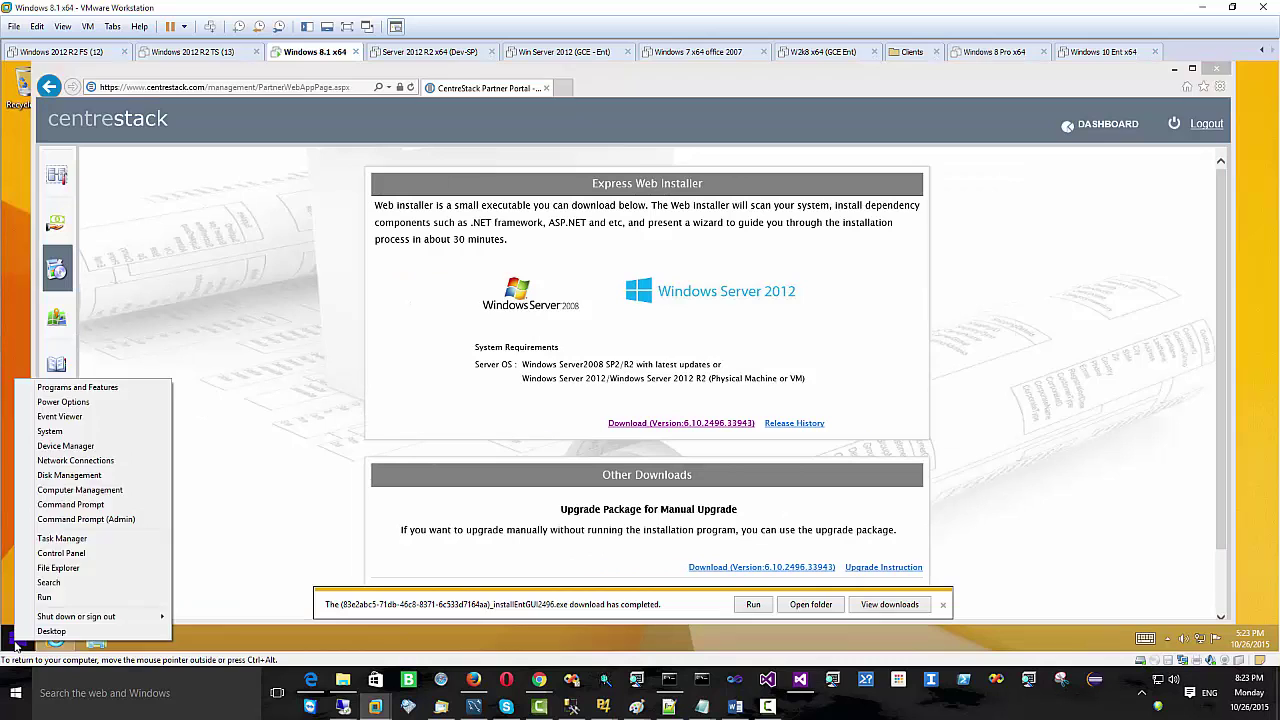
right_click(16, 642)
right_click(22, 640)
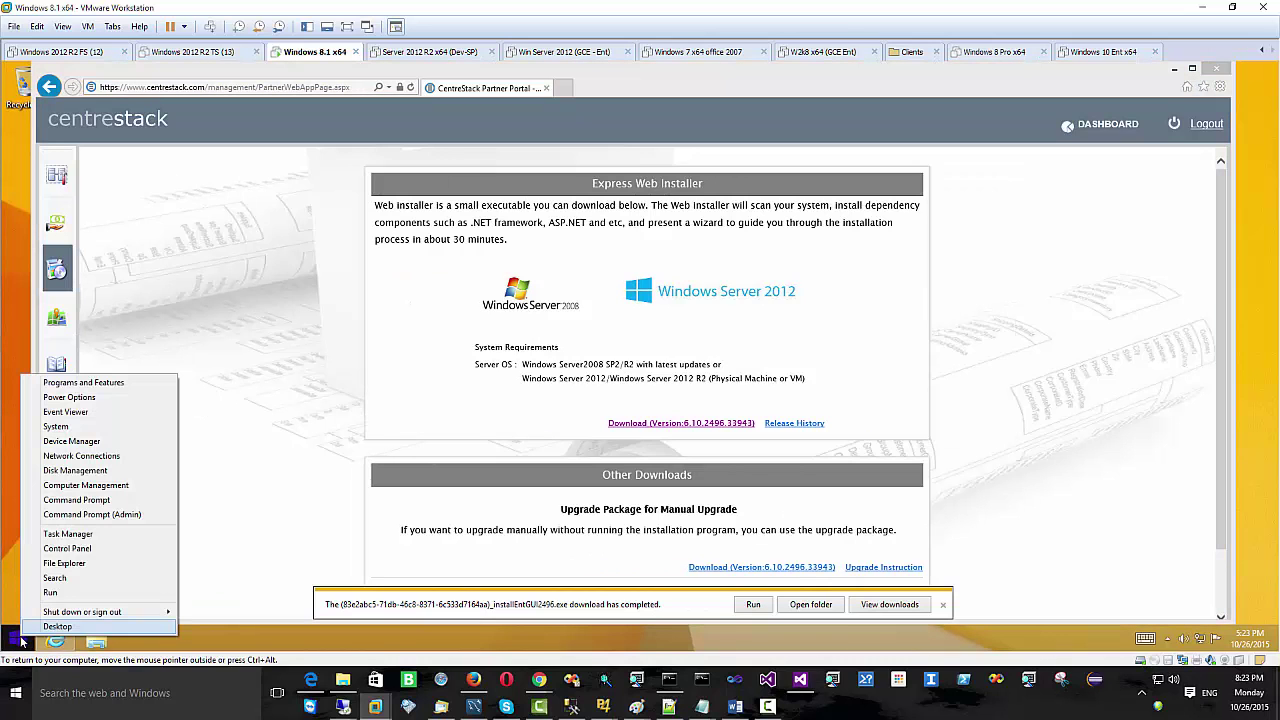
click(85, 550)
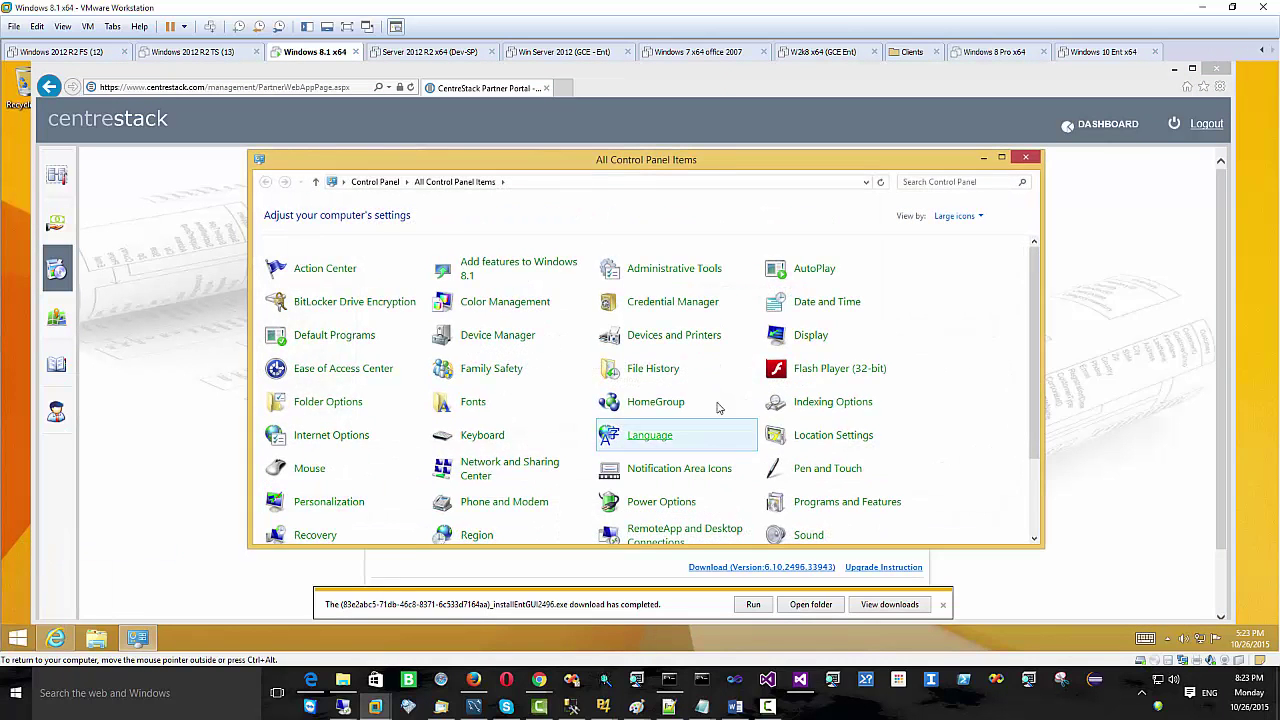
scroll(880, 430, down, 3)
click(810, 463)
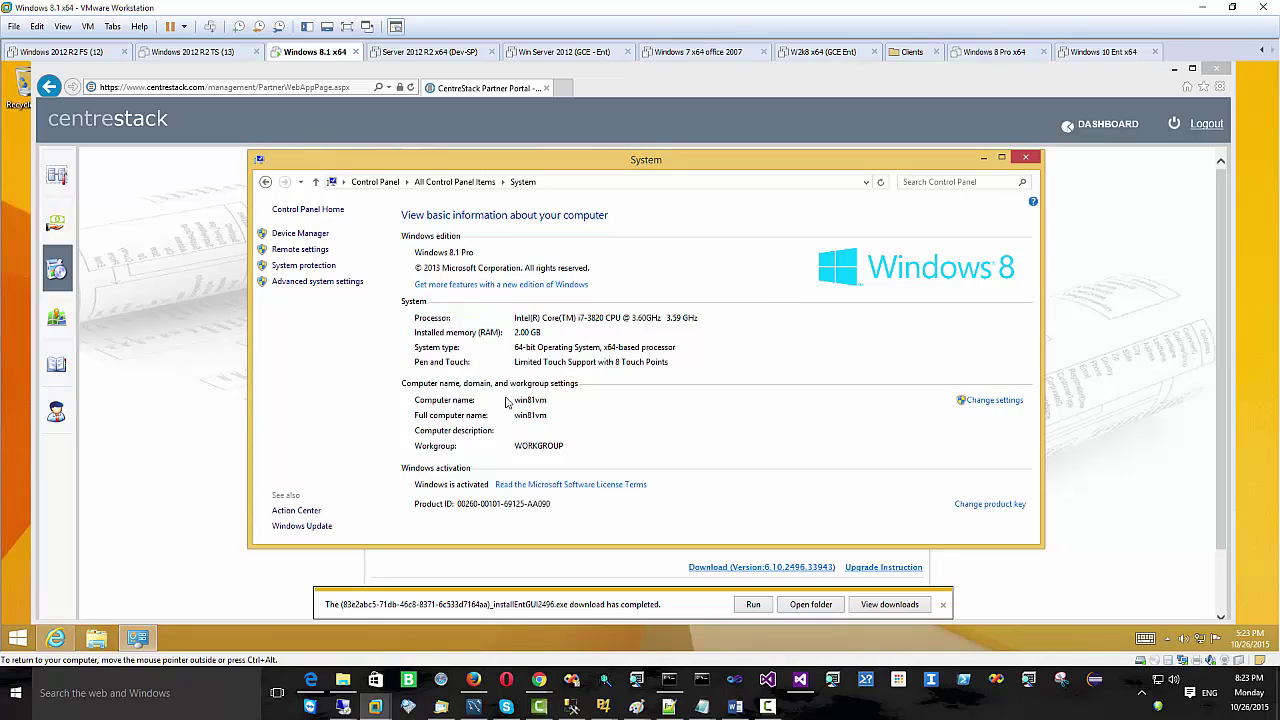
click(984, 158)
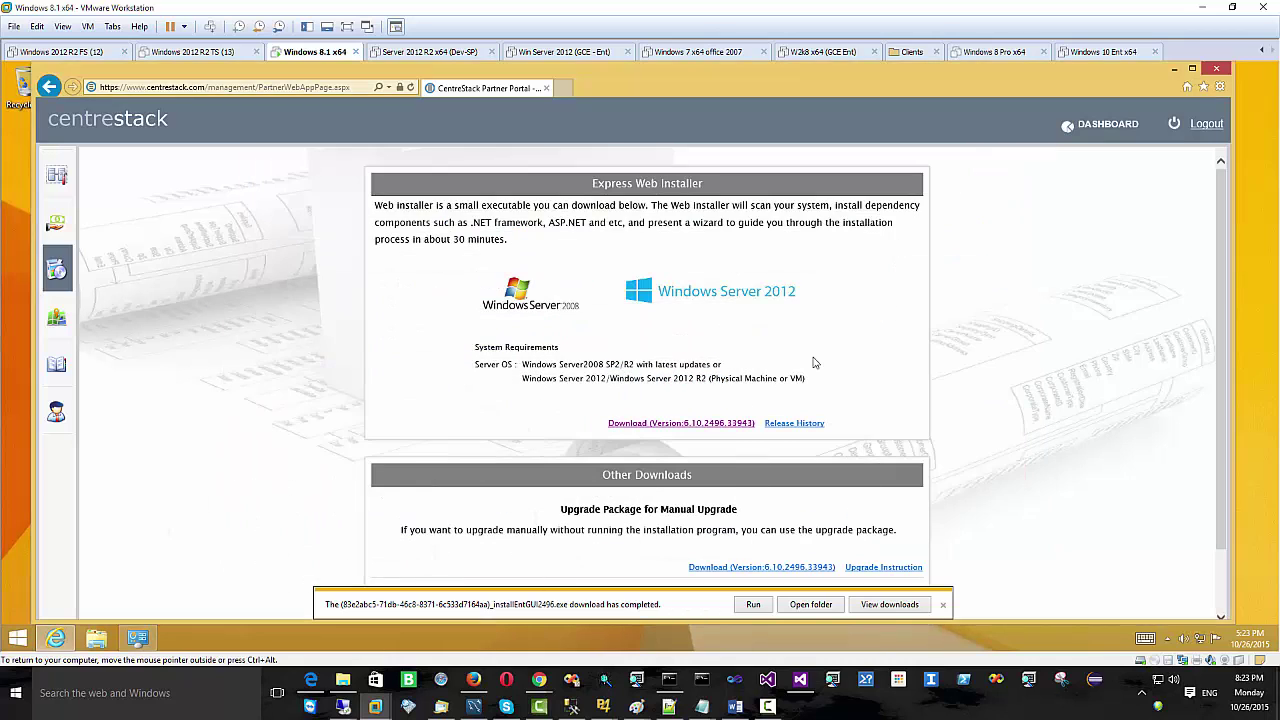
- Run the downloaded CentreStack installer, allow it through UAC, and pass the welcome page
click(754, 604)
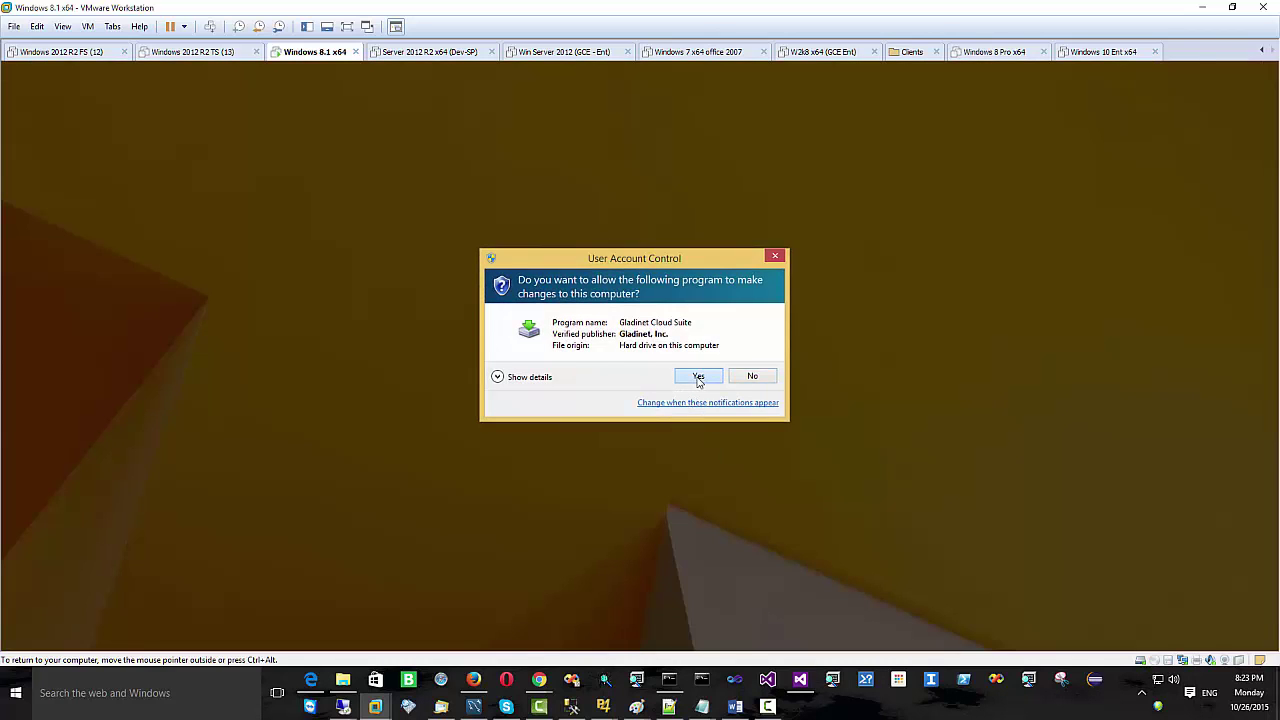
click(698, 377)
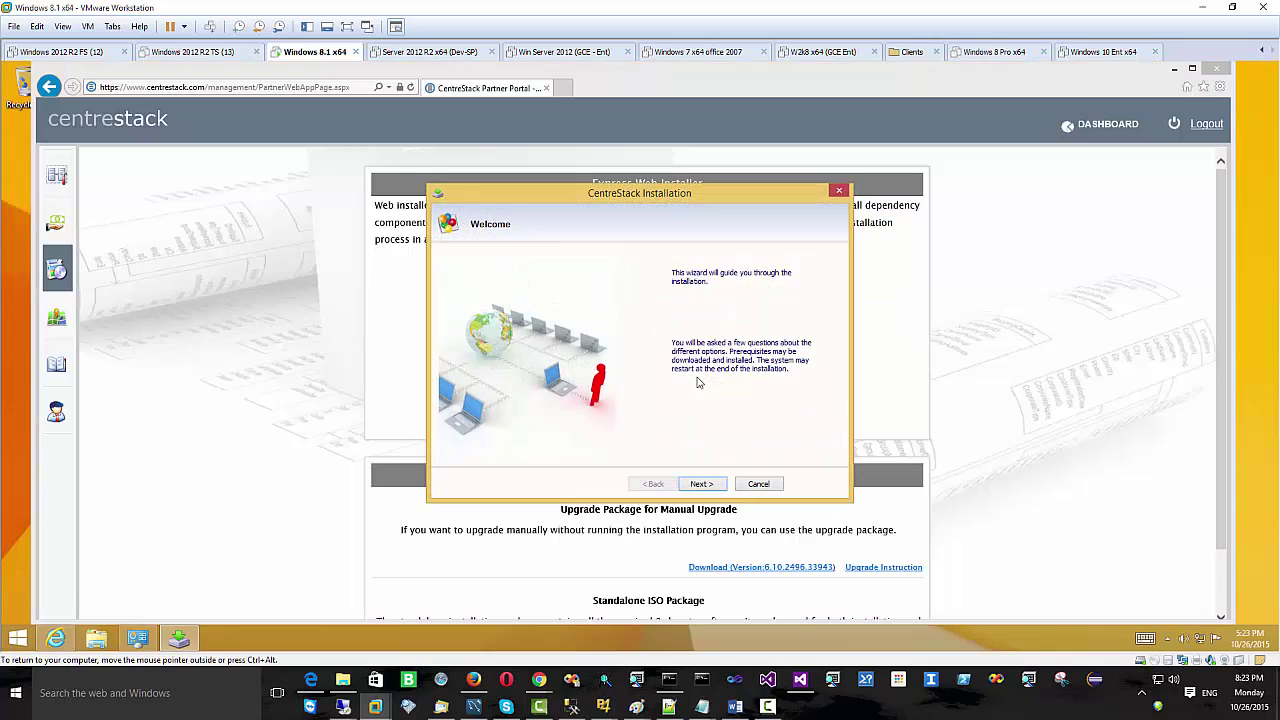
click(706, 486)
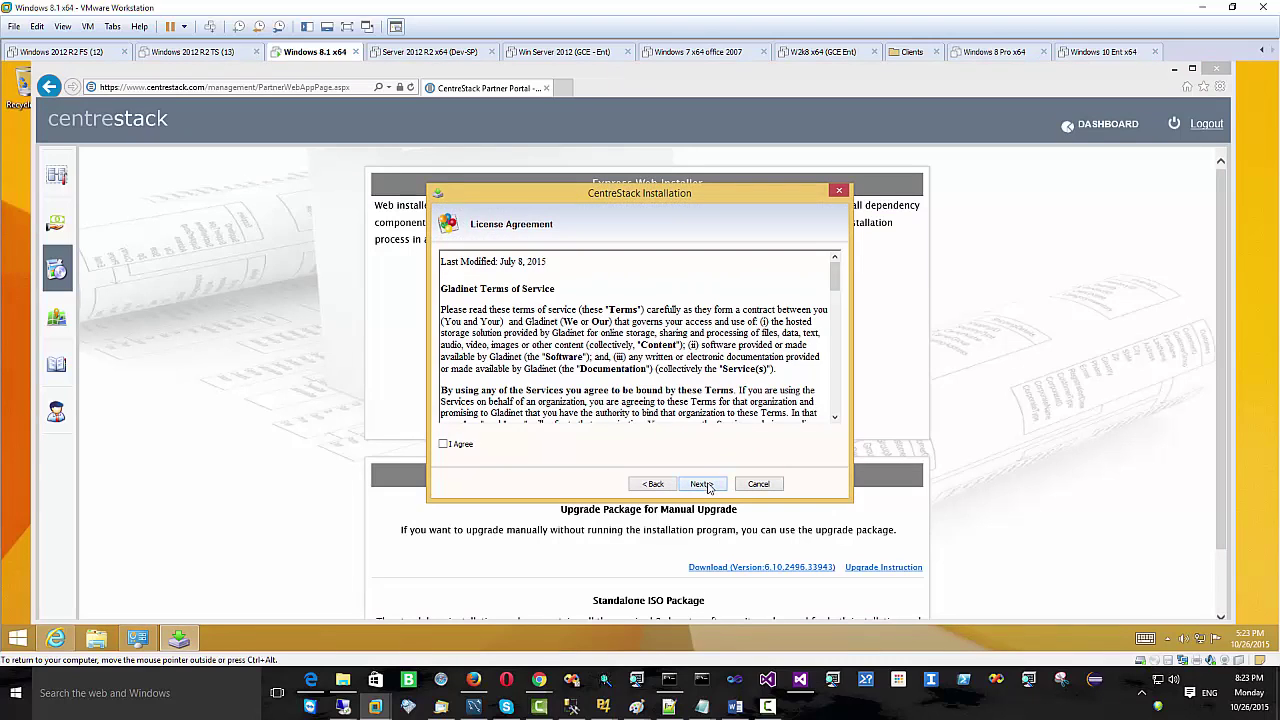
- Accept the license, choose Service Provider Edition, and keep the All-in-one installation type
click(455, 446)
click(711, 487)
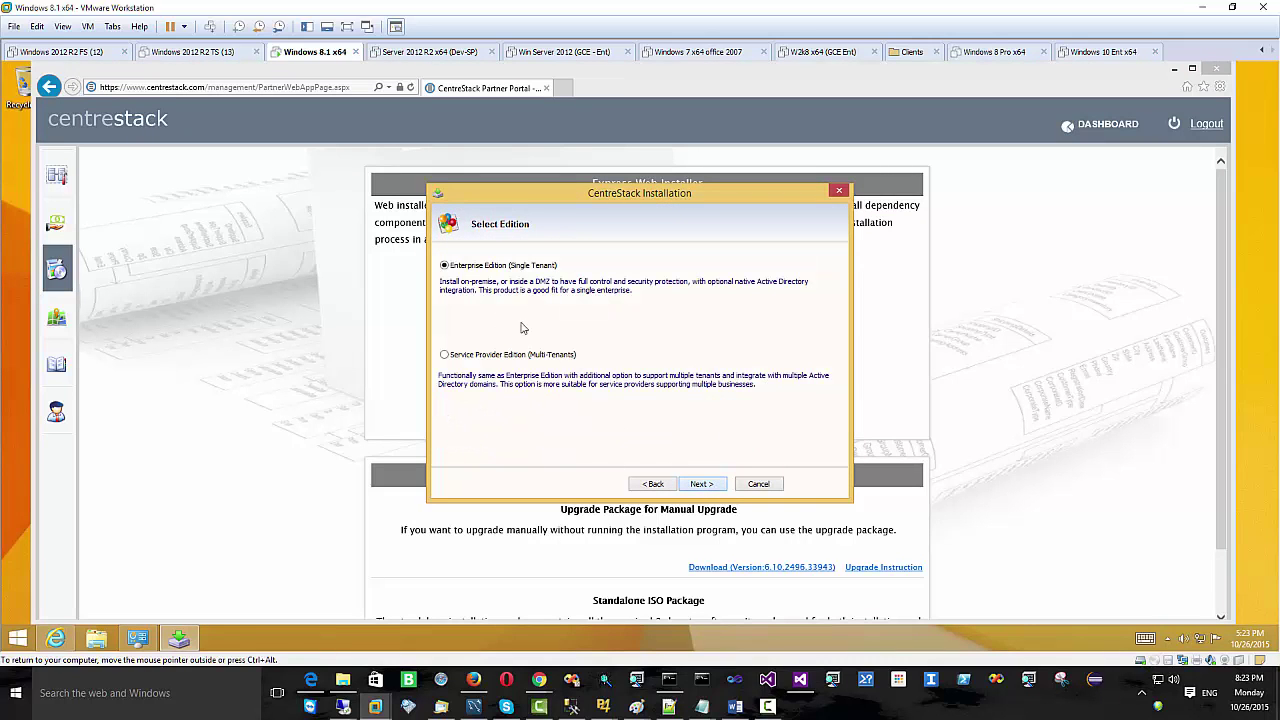
click(470, 358)
click(706, 487)
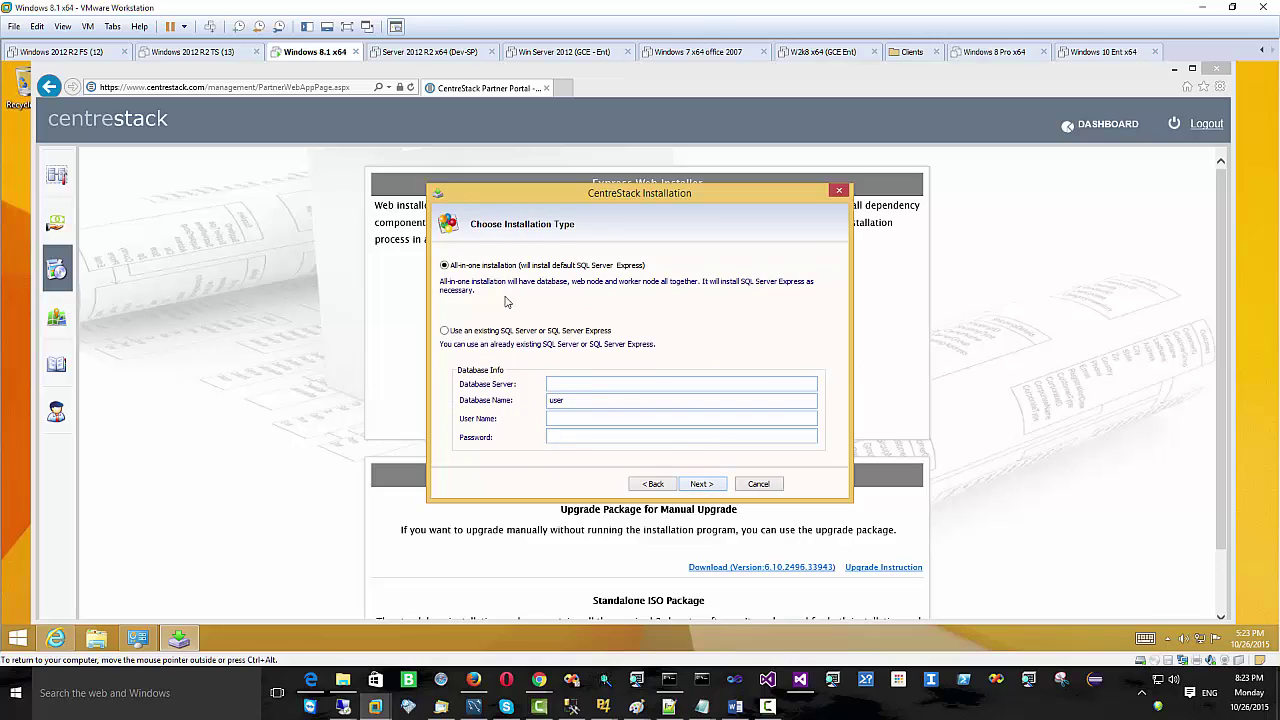
click(703, 486)
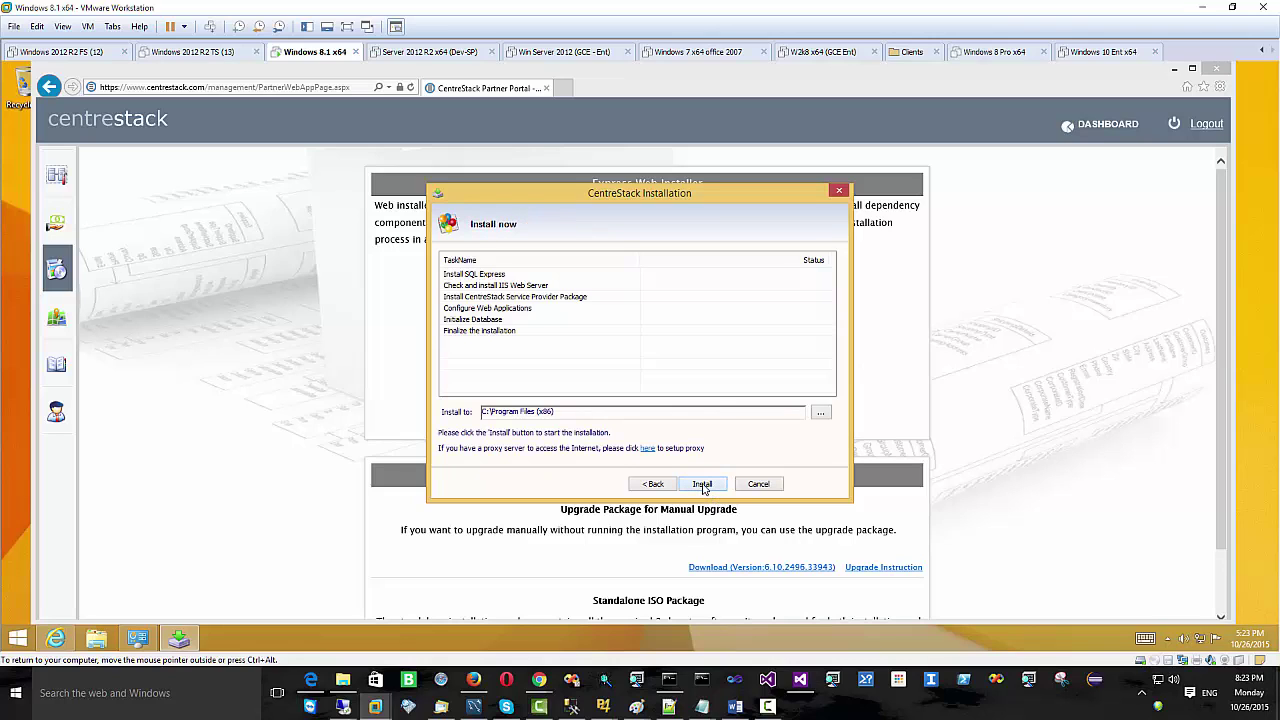
- Start the installation and let all six tasks finish until the reboot prompt appears
click(703, 485)
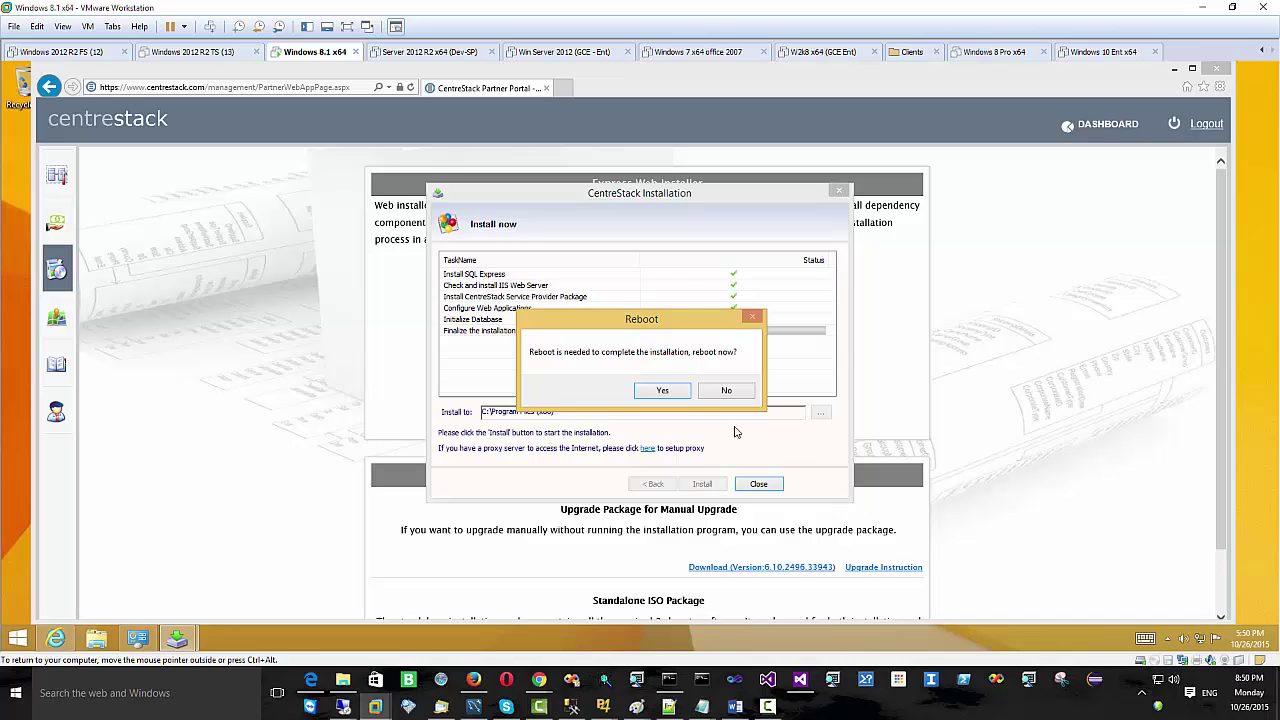
- Reboot the VM, then pass the lock screen and sign back into the Windows account
click(667, 392)
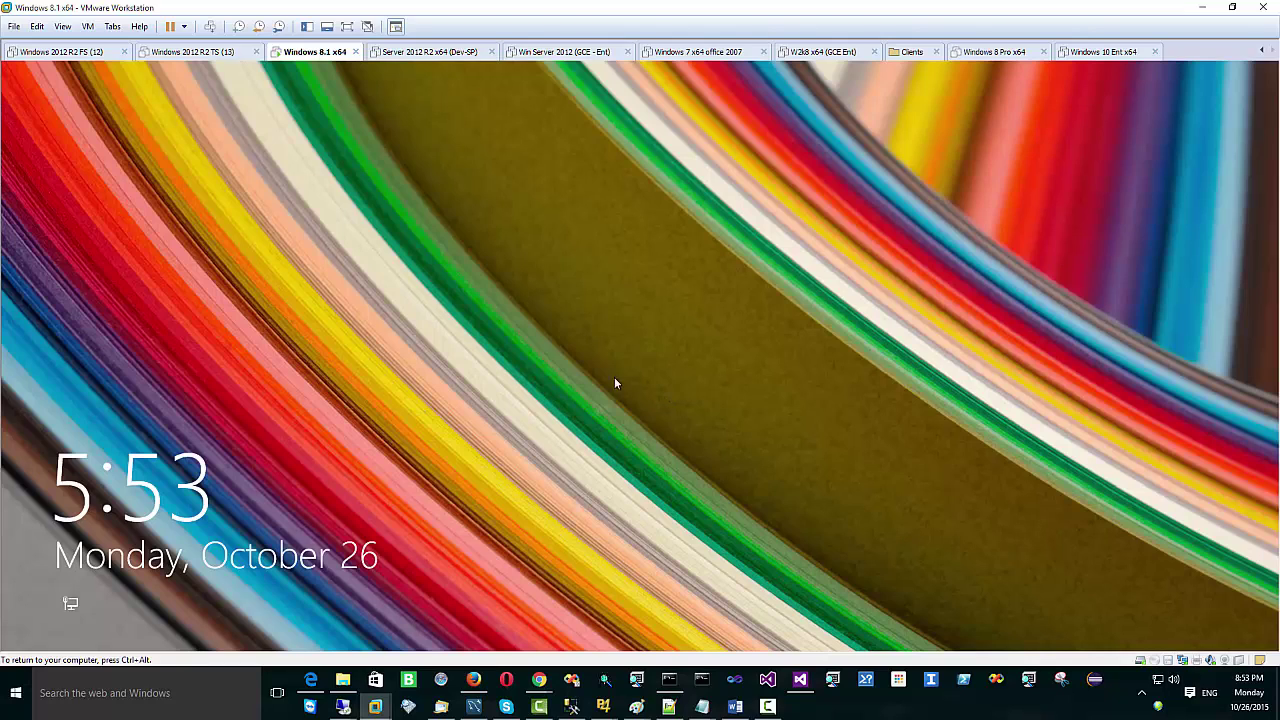
click(635, 373)
click(597, 334)
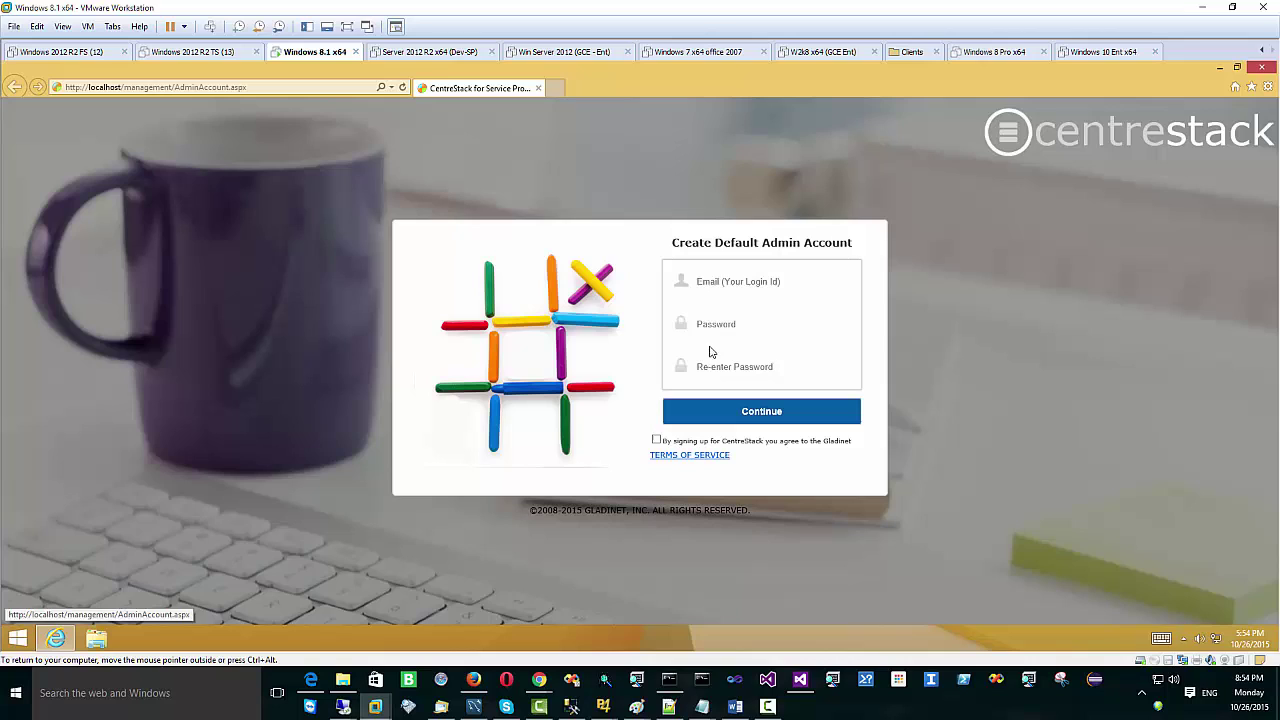
- Create the default admin account with its e-mail and password, accept the terms, and keep Express Trial storage
click(723, 281)
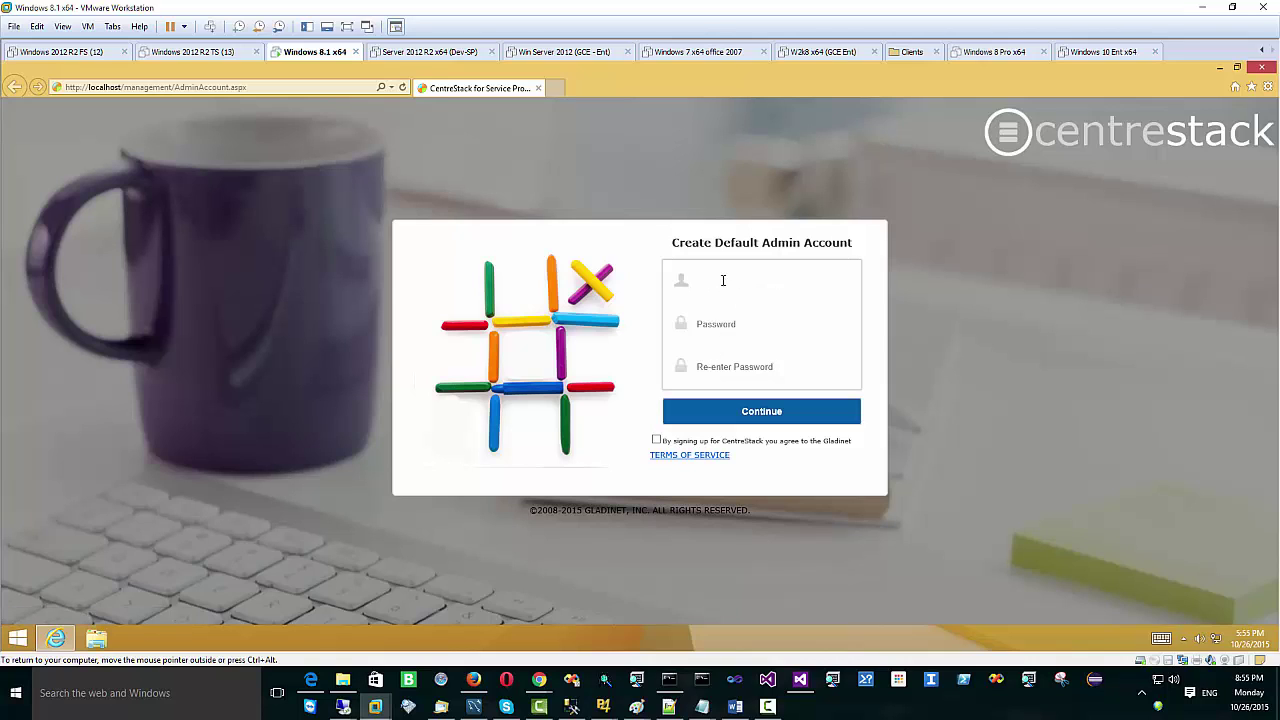
text(admin@local)
key(Tab)
text(••••••••)
click(718, 369)
text(••••••••)
click(657, 440)
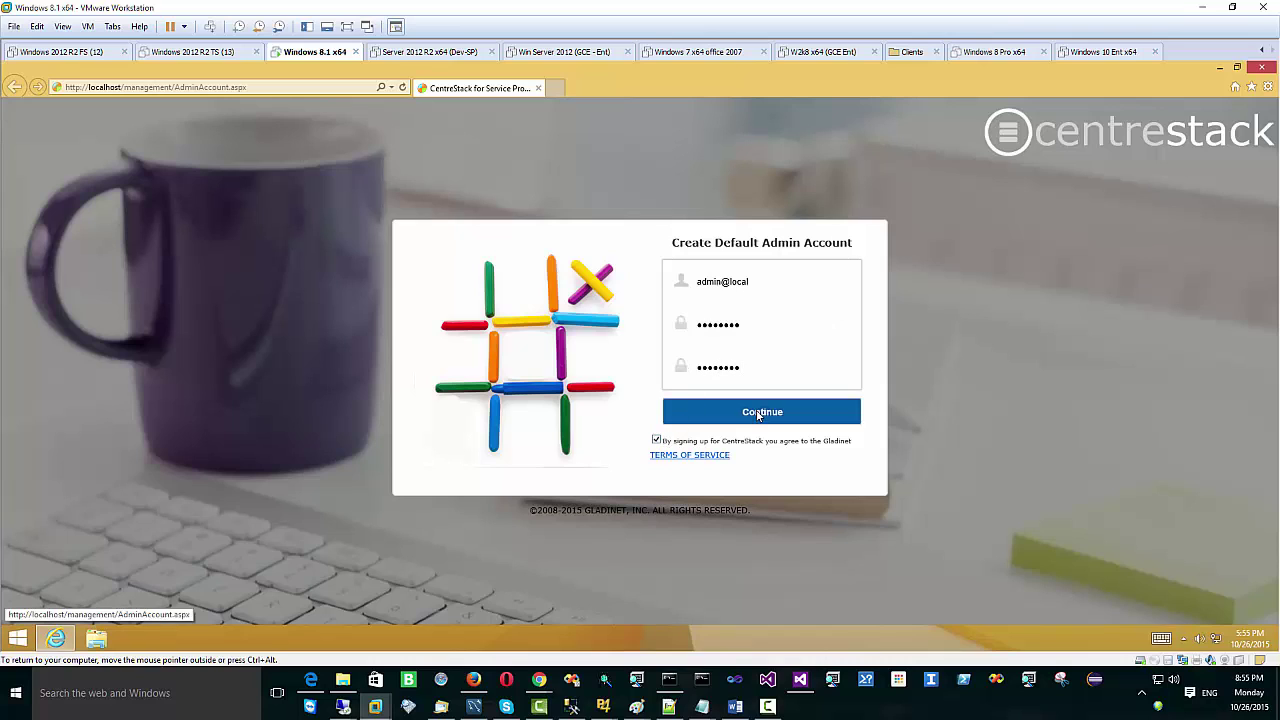
click(757, 412)
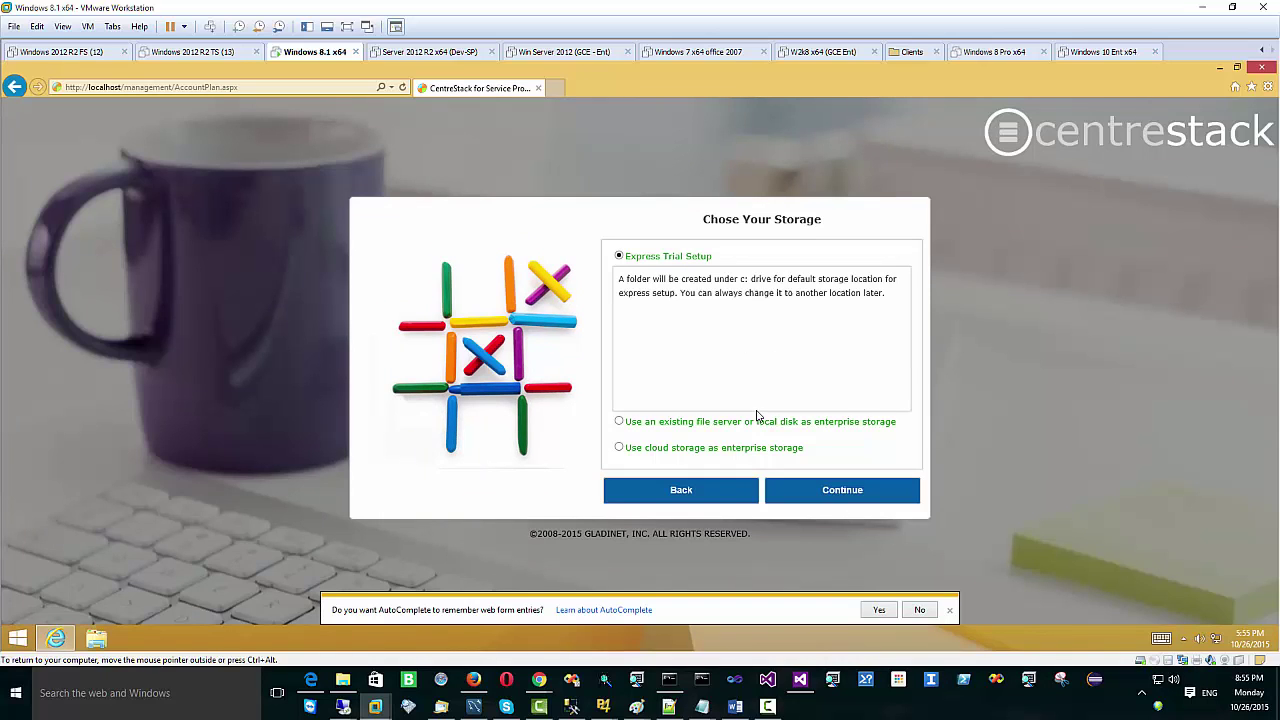
click(852, 497)
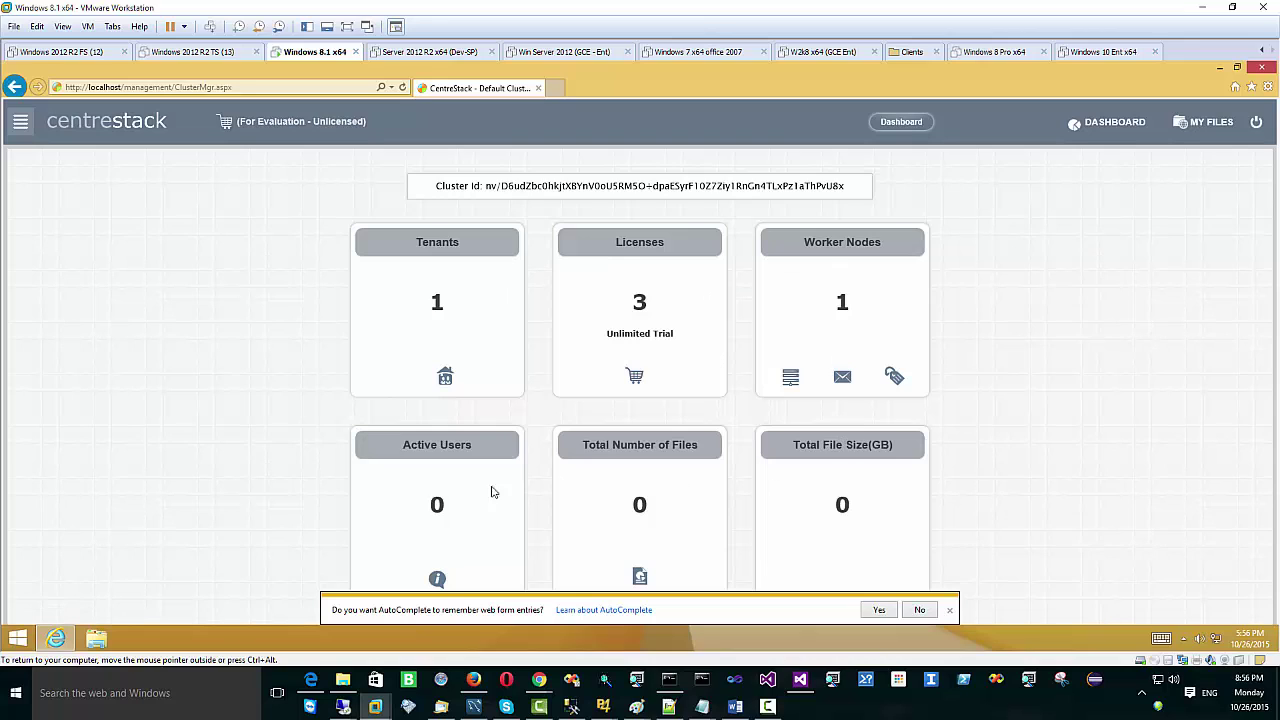
- Open My Files, switch the portal theme to Blue, then return to the Management Console
click(1205, 124)
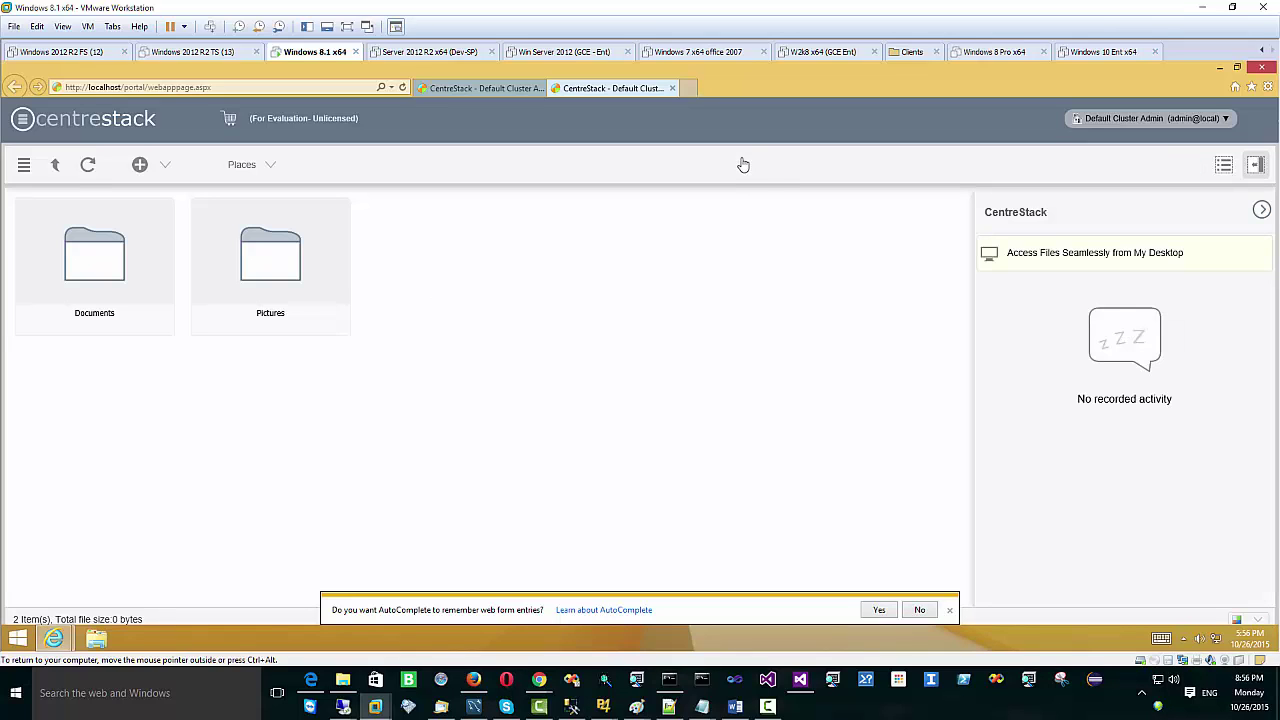
click(1257, 620)
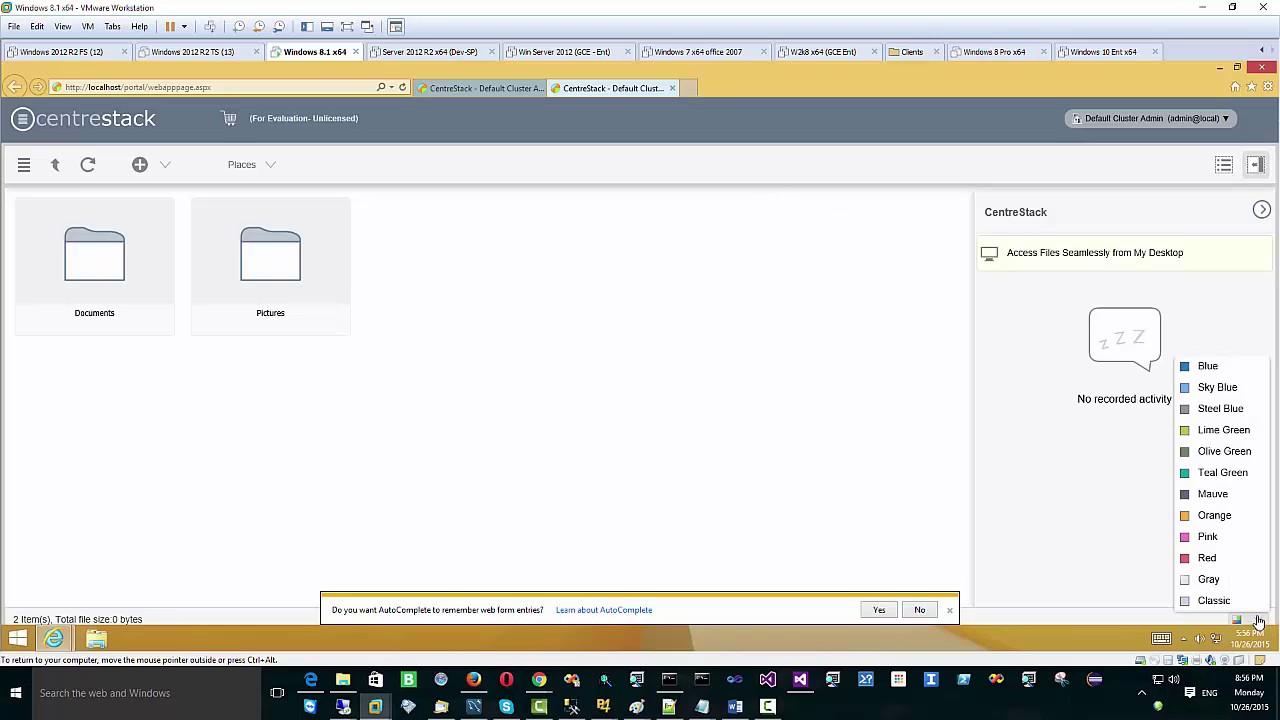
click(1208, 368)
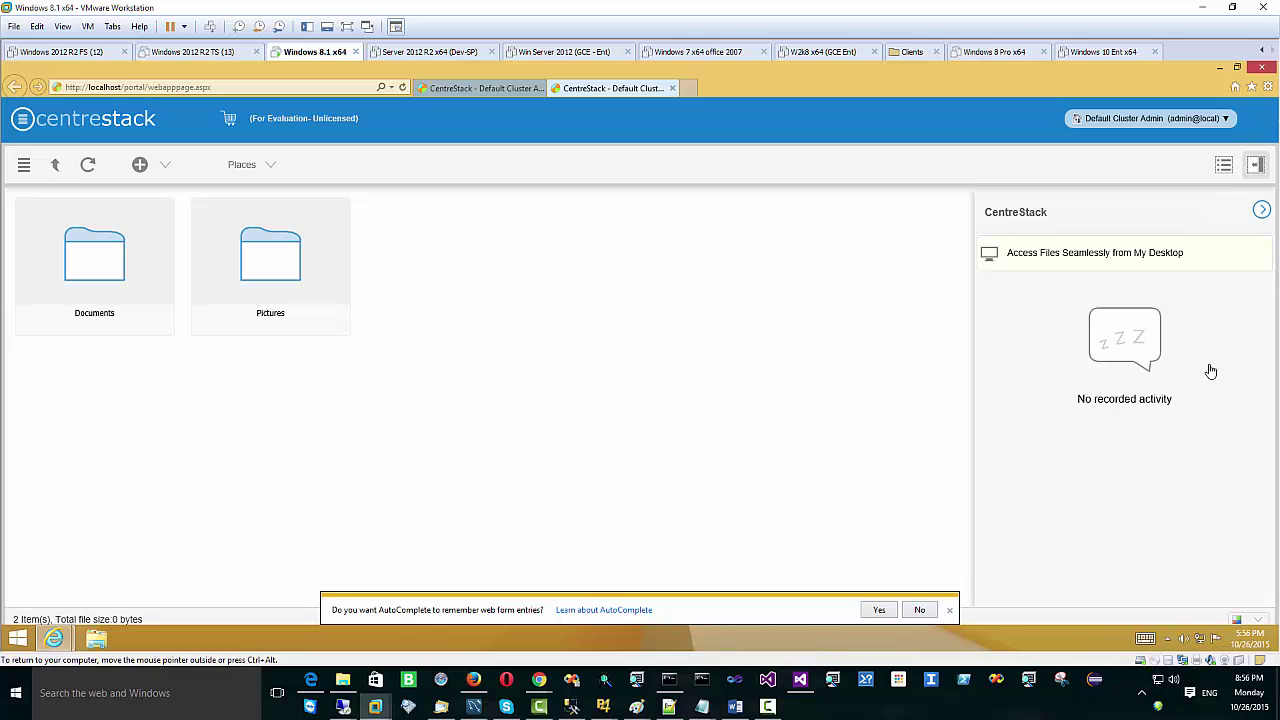
click(1168, 126)
click(1148, 180)
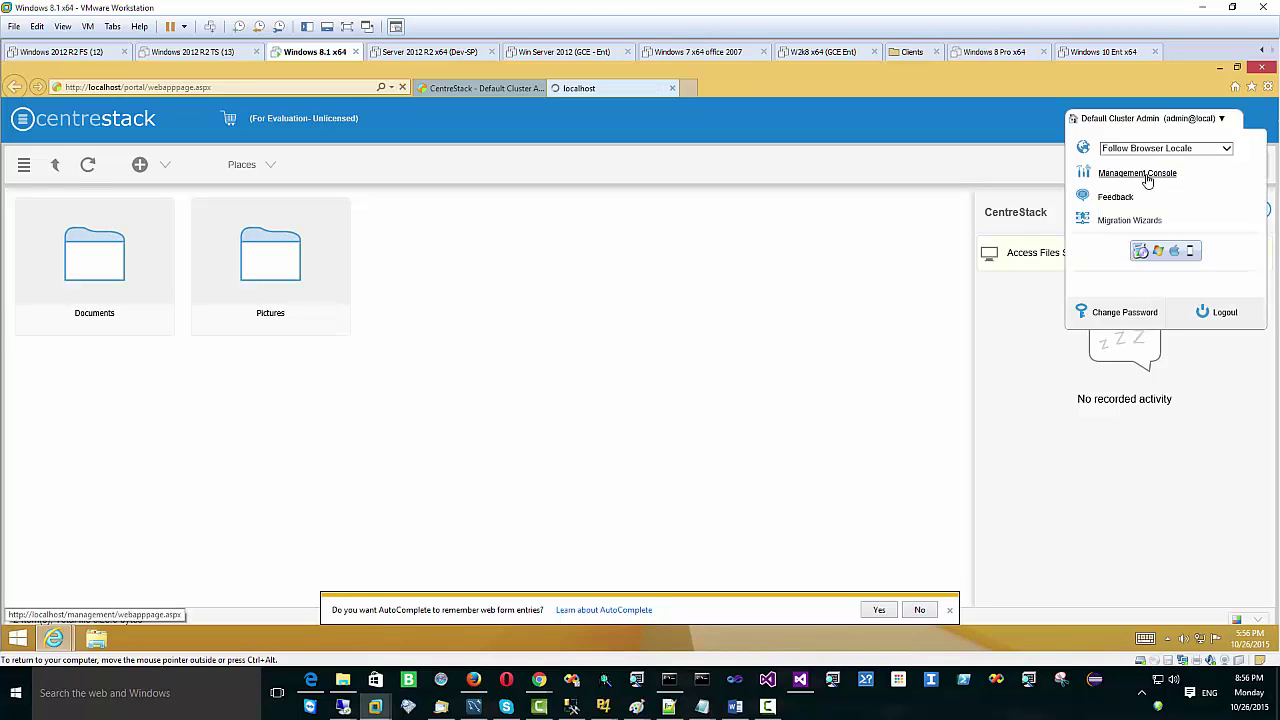